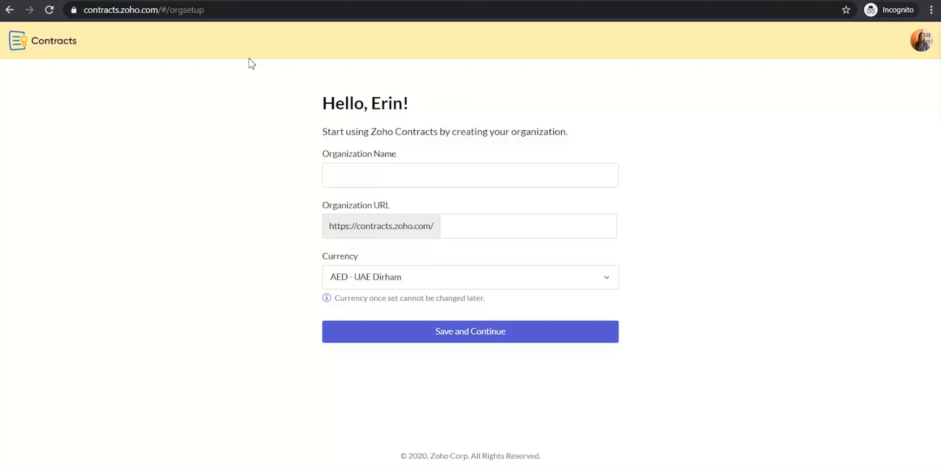
Enter Zylker as the organization name and zylkerinc as its web address.
{"action": "left_click", "coordinate": [238, 9]}
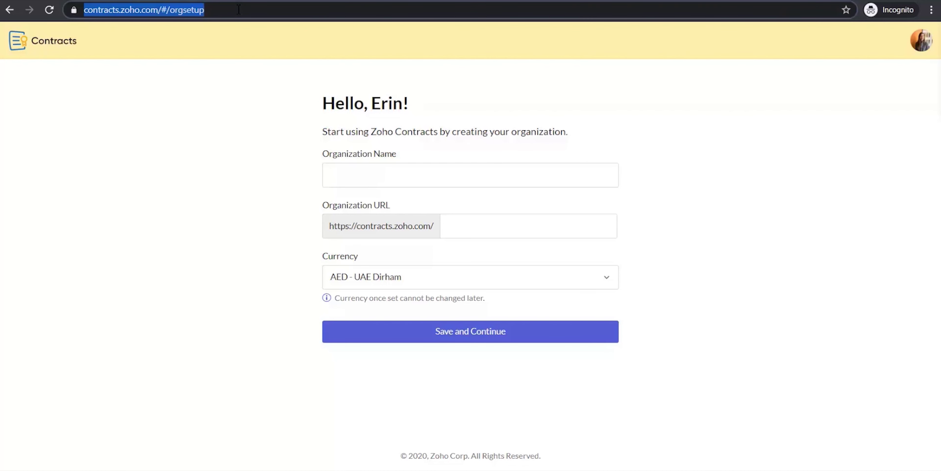
{"action": "left_click", "coordinate": [282, 219]}
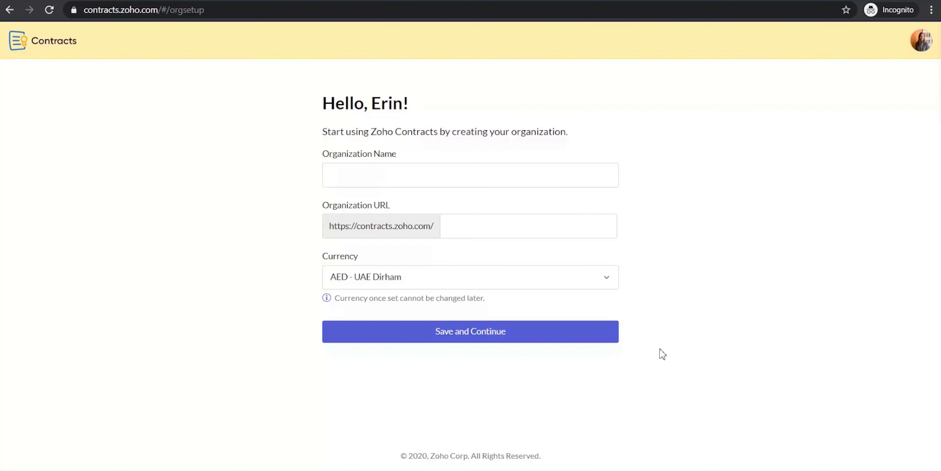
{"action": "left_click", "coordinate": [536, 181]}
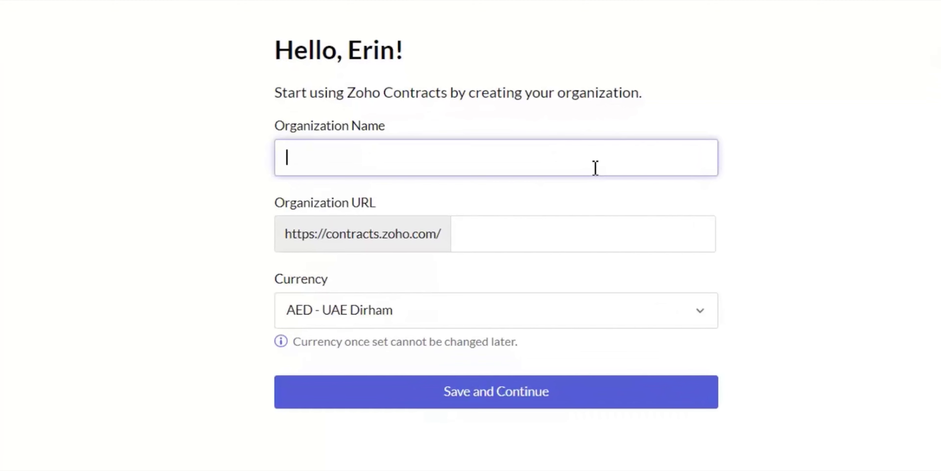
{"action": "type", "text": "Zylker"}
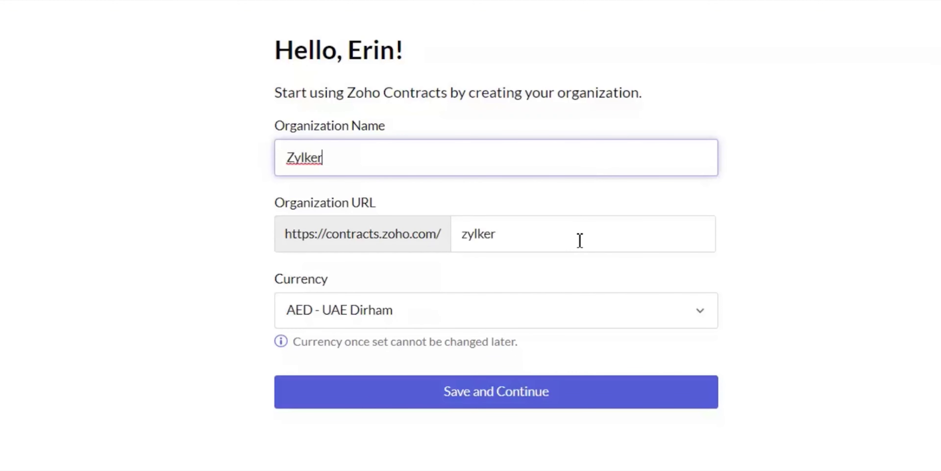
{"action": "left_click", "coordinate": [580, 240]}
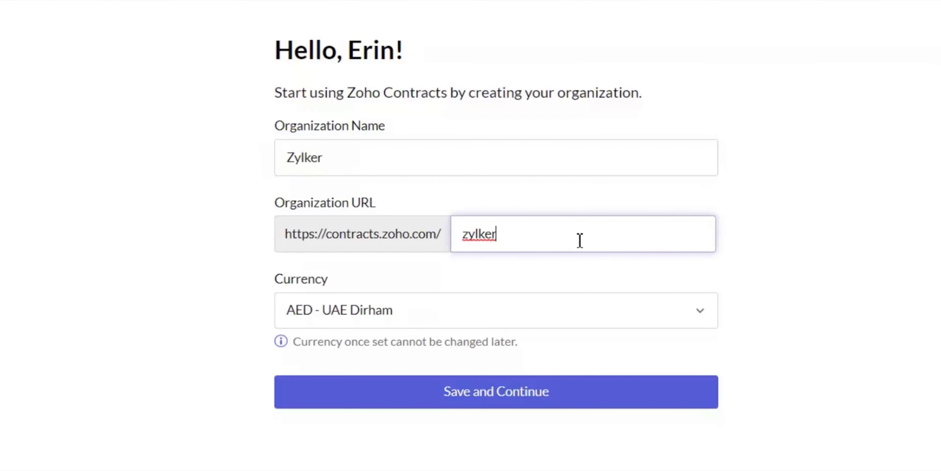
{"action": "type", "text": "inc"}
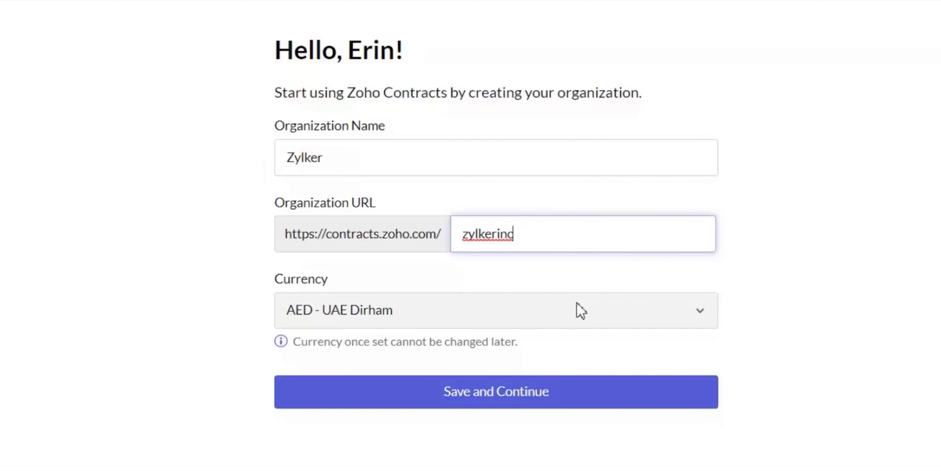
Set the currency to USD - US Dollar and save the organization.
{"action": "left_click", "coordinate": [581, 311]}
{"action": "type", "text": "usd"}
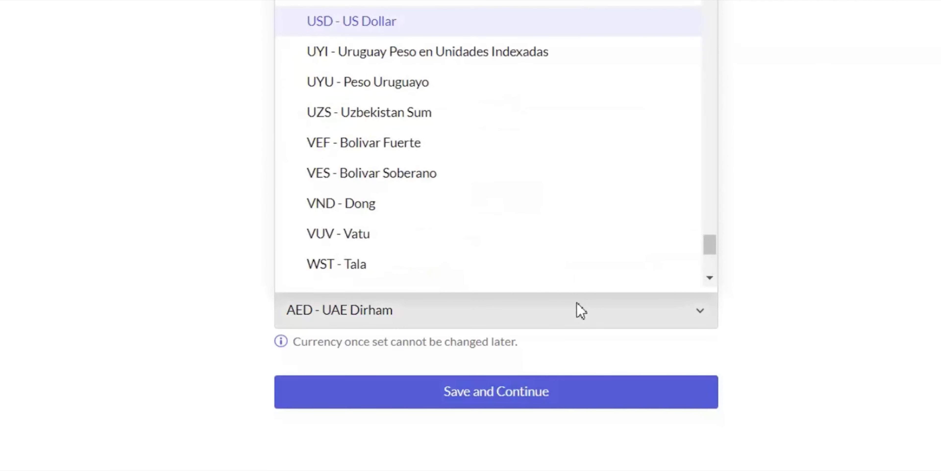
{"action": "left_click", "coordinate": [535, 21]}
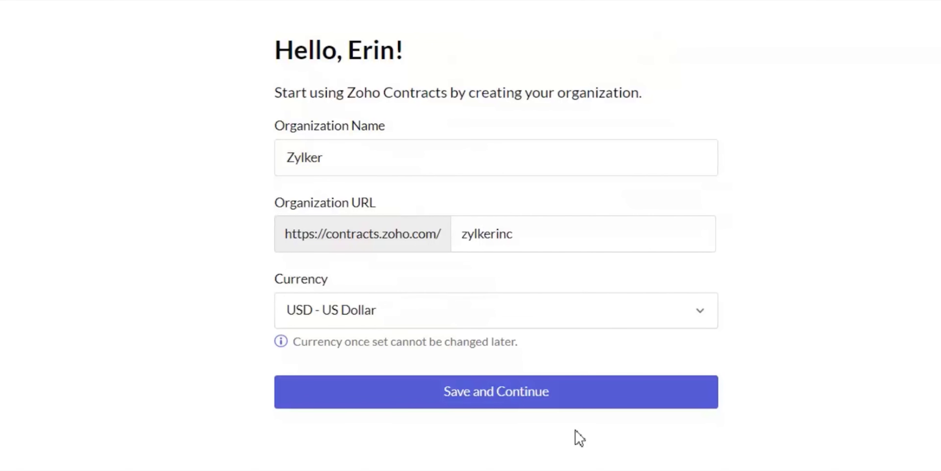
{"action": "left_click", "coordinate": [571, 400]}
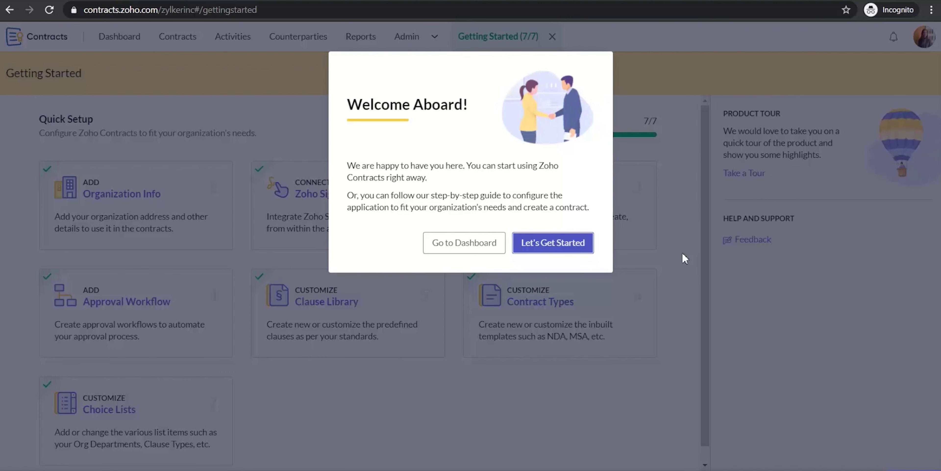
Begin guided setup from the Welcome Aboard dialog and open Zylker's Organization Info profile.
{"action": "left_click", "coordinate": [561, 249]}
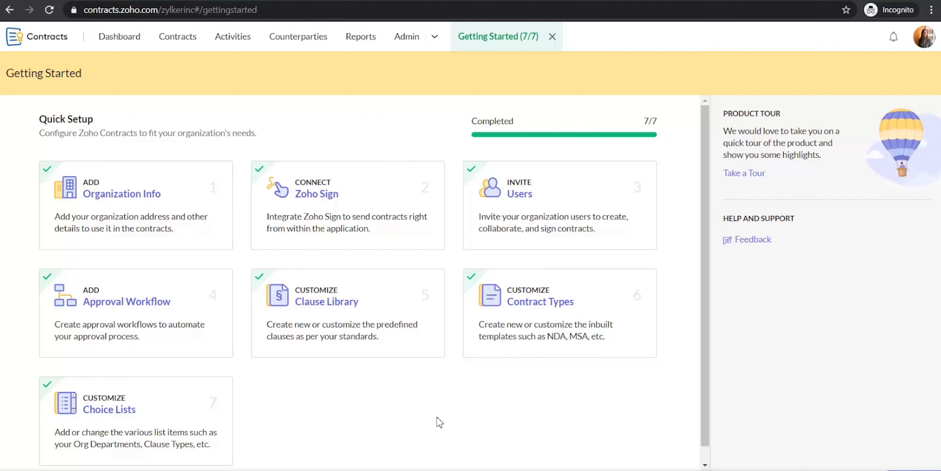
{"action": "left_click", "coordinate": [163, 212]}
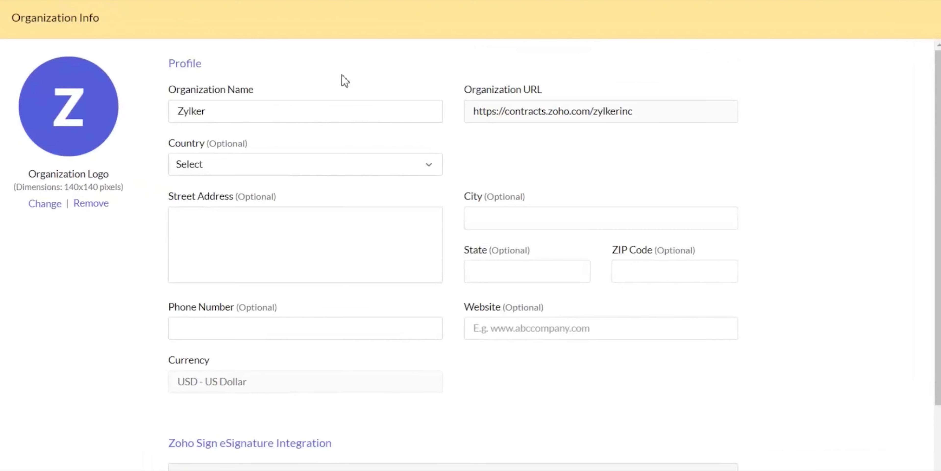
Set the country to United States and the state to California, then update the profile.
{"action": "left_click", "coordinate": [363, 170]}
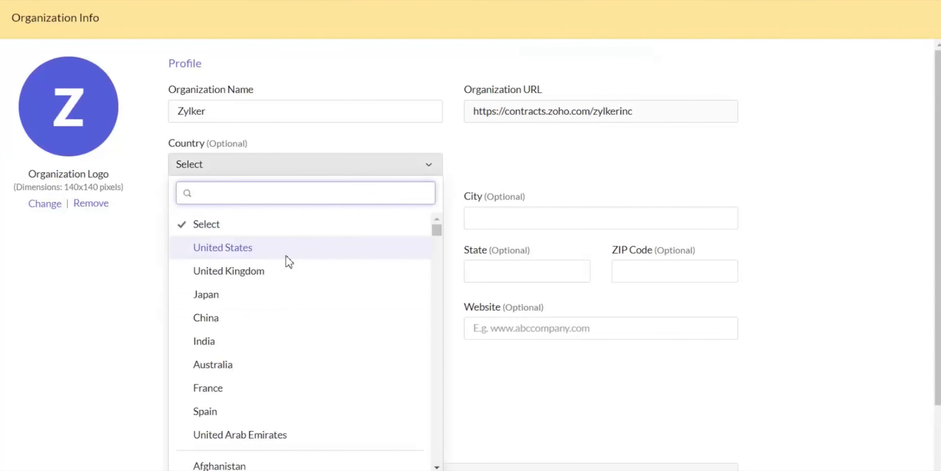
{"action": "left_click", "coordinate": [287, 266]}
{"action": "left_click", "coordinate": [325, 156]}
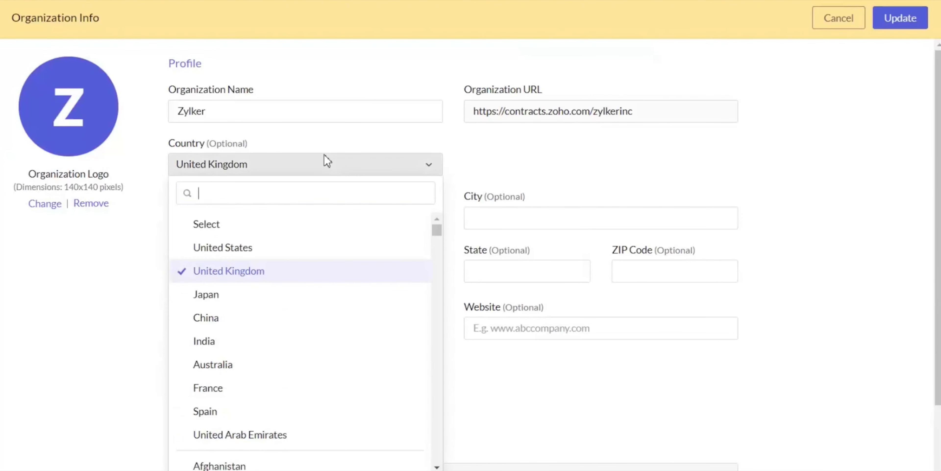
{"action": "left_click", "coordinate": [288, 243]}
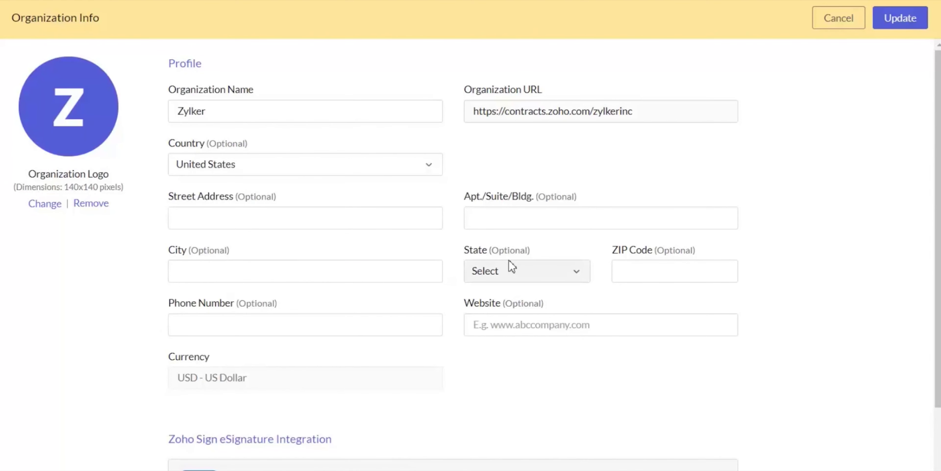
{"action": "left_click", "coordinate": [513, 278]}
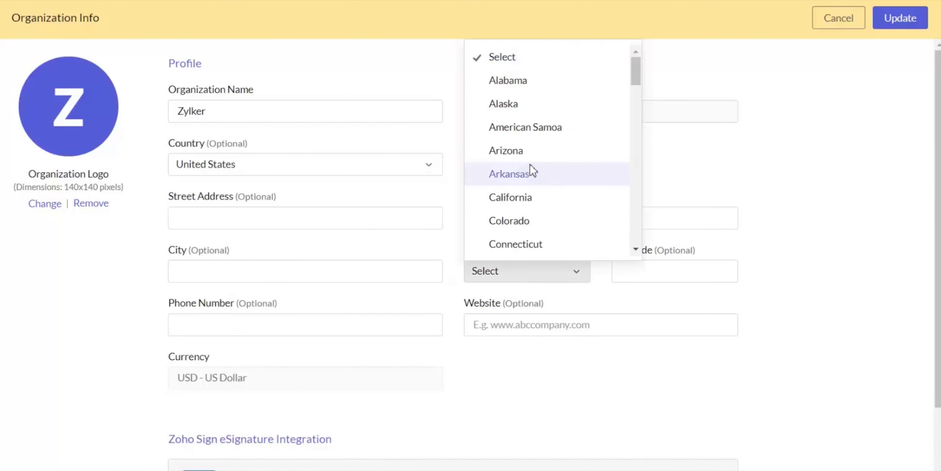
{"action": "left_click", "coordinate": [538, 206]}
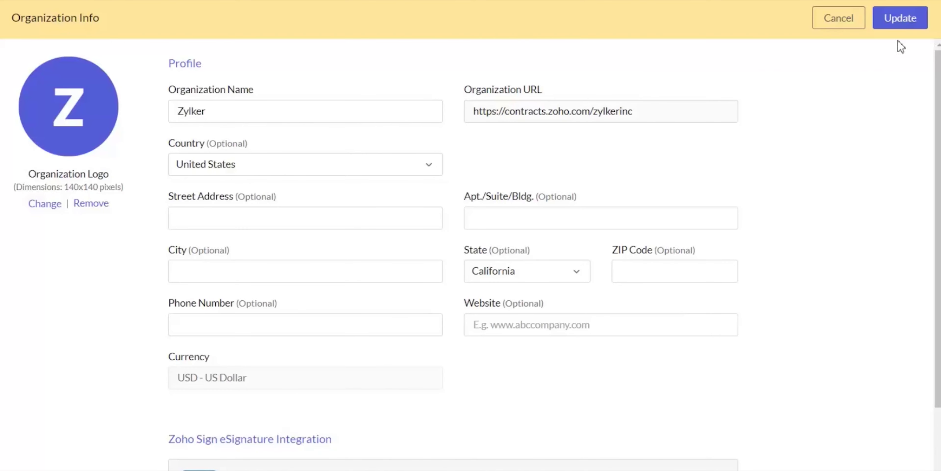
{"action": "left_click", "coordinate": [898, 18]}
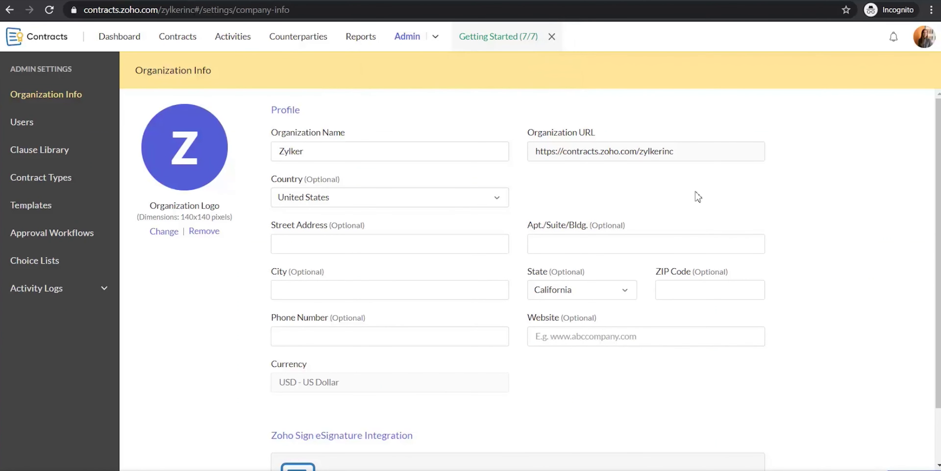
Enable the Zoho Sign eSignature integration, agreeing to its terms.
{"action": "scroll", "coordinate": [635, 208], "scroll_direction": "down", "scroll_amount": 2}
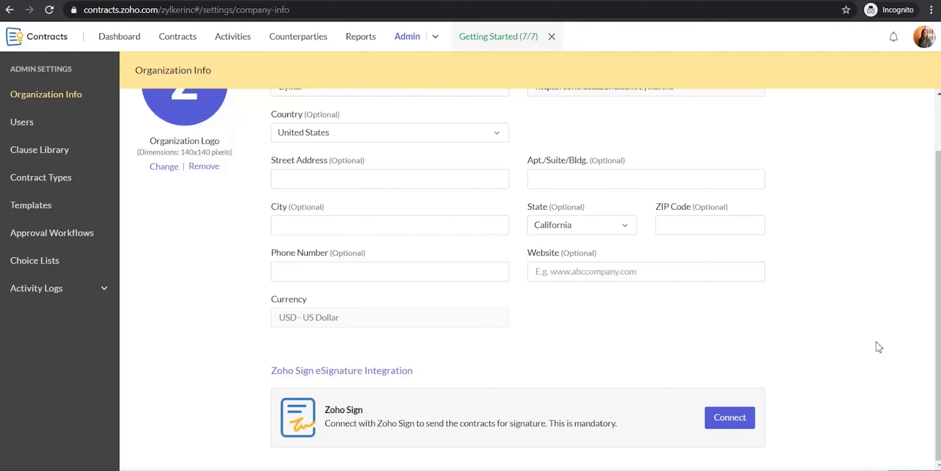
{"action": "left_click", "coordinate": [728, 417]}
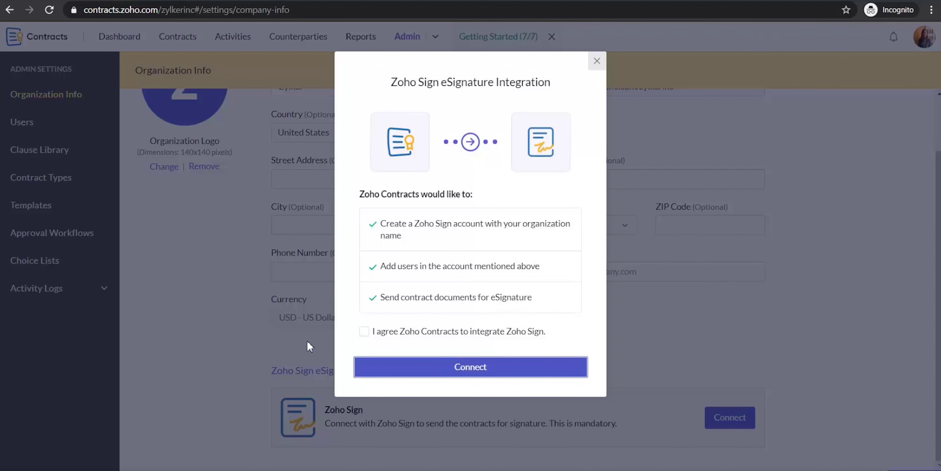
{"action": "left_click", "coordinate": [364, 331]}
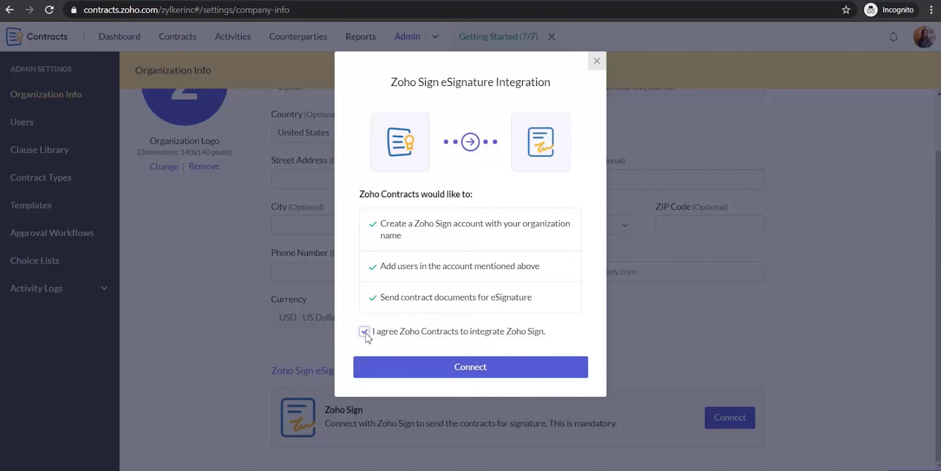
{"action": "left_click", "coordinate": [444, 369]}
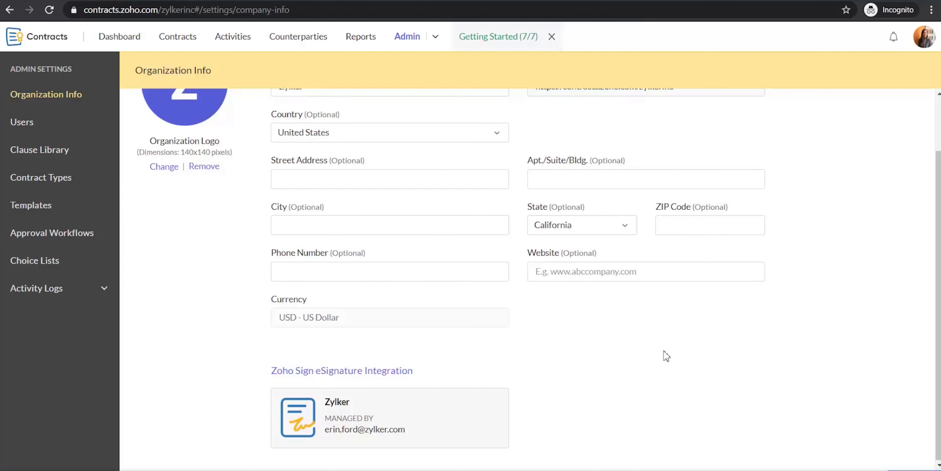
{"action": "scroll", "coordinate": [666, 355], "scroll_direction": "up", "scroll_amount": 2}
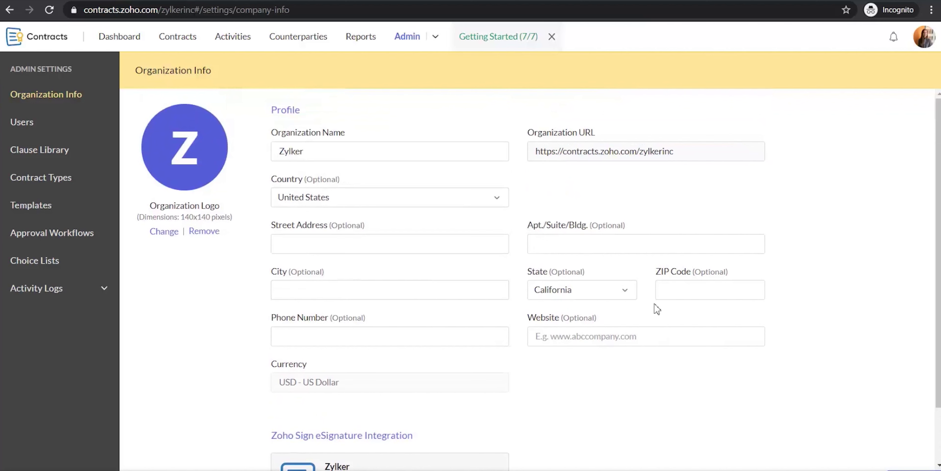
Start a user invitation with the new member's full name and e-mail address.
{"action": "left_click", "coordinate": [35, 124]}
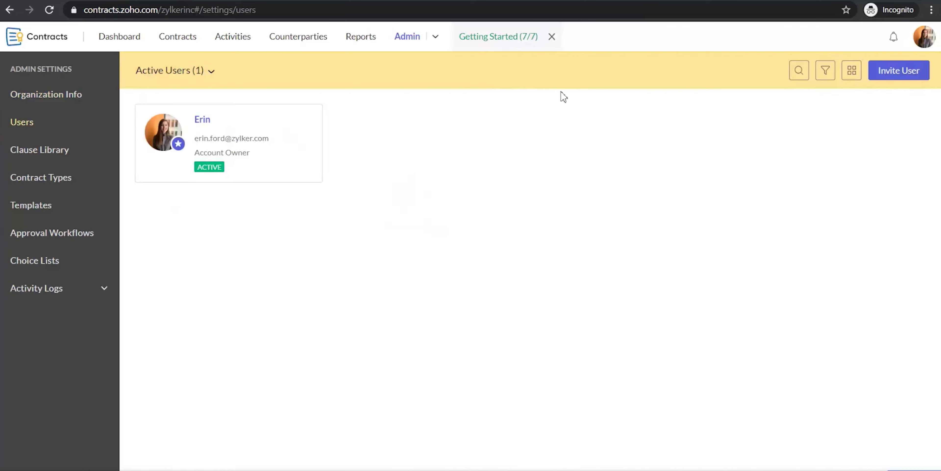
{"action": "left_click", "coordinate": [883, 73]}
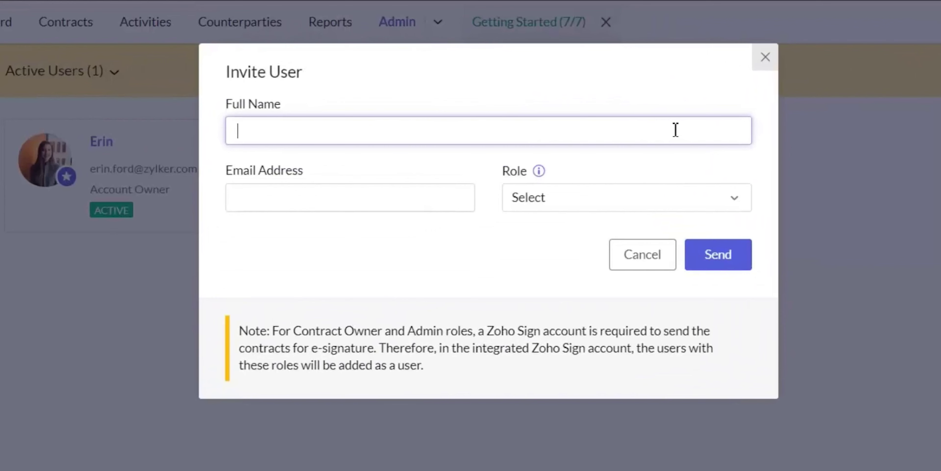
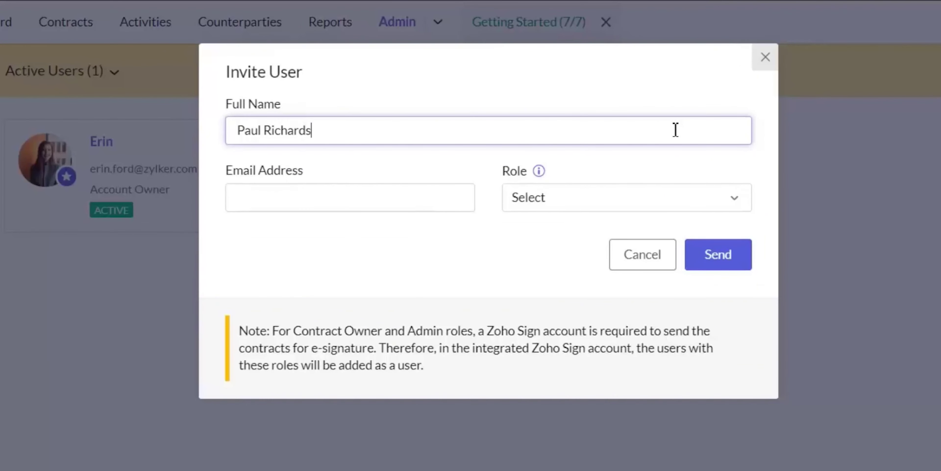
{"action": "left_click", "coordinate": [384, 190]}
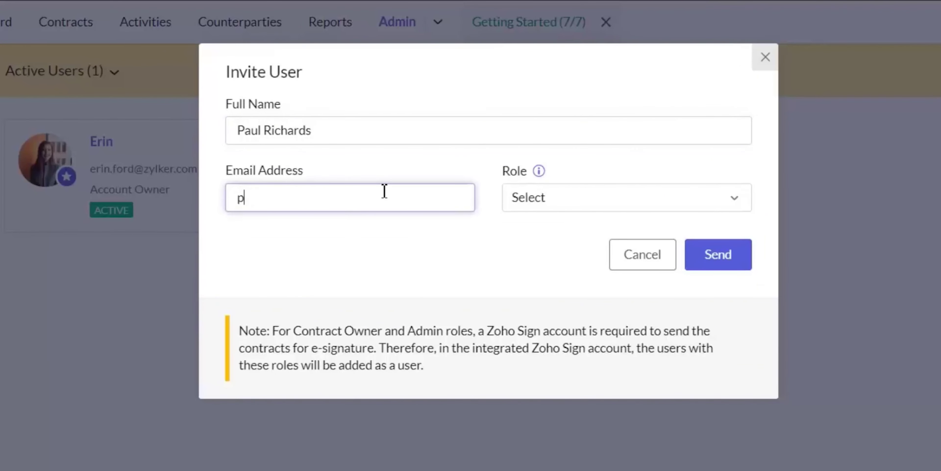
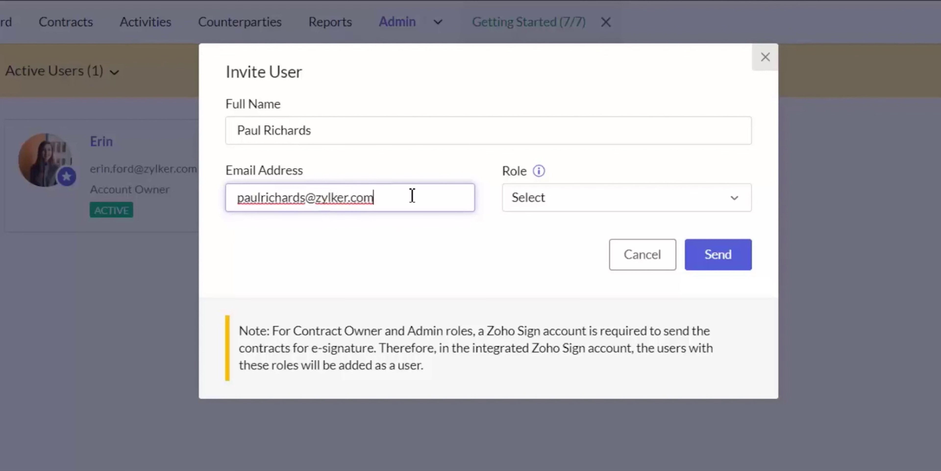
Assign the Contract Owner role, send the invitation, and go to Contracts.
{"action": "left_click", "coordinate": [581, 210]}
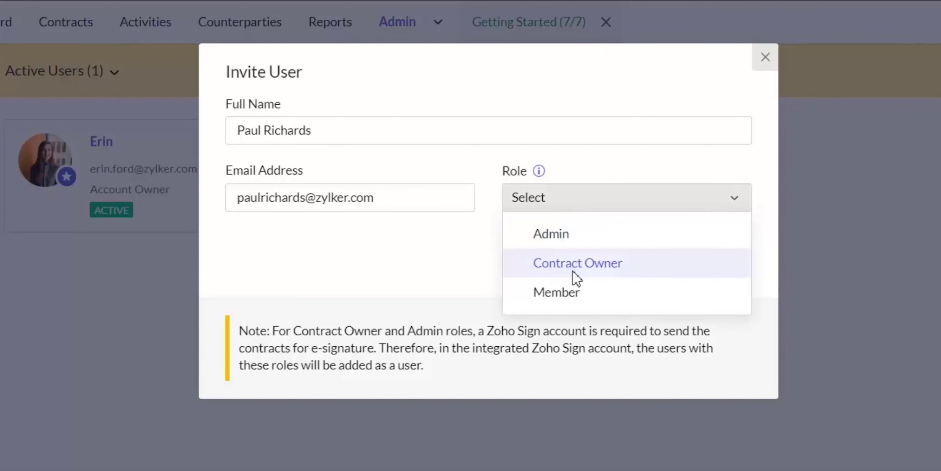
{"action": "left_click", "coordinate": [576, 278]}
{"action": "left_click", "coordinate": [719, 262]}
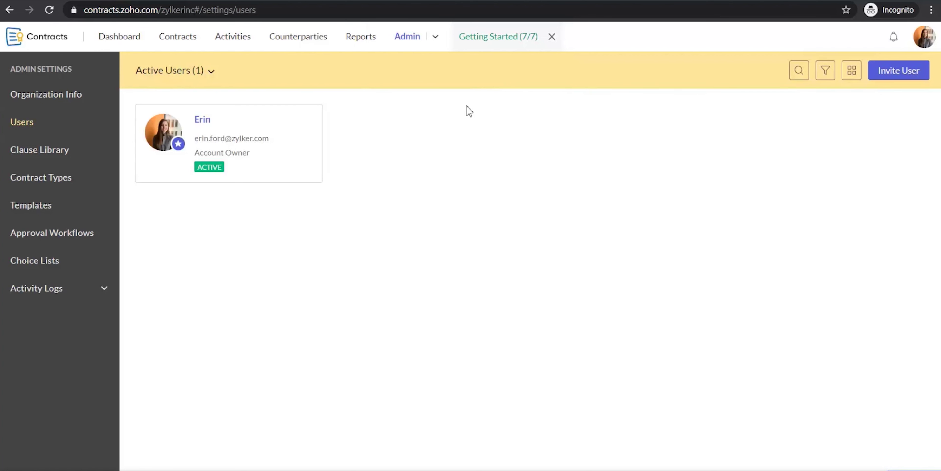
{"action": "left_click", "coordinate": [192, 40]}
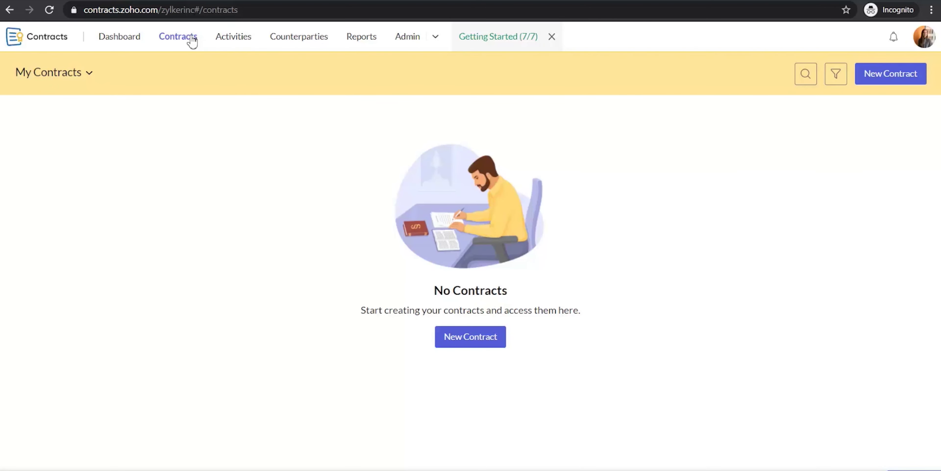
Create a new Non-Disclosure Agreement (NDA) contract titled 'Non-Disclosure Agreement'.
{"action": "left_click", "coordinate": [470, 340]}
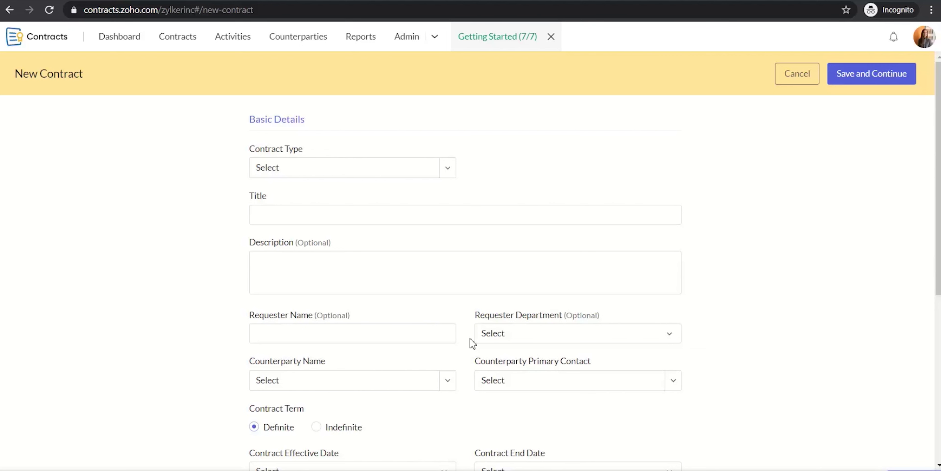
{"action": "left_click", "coordinate": [448, 172]}
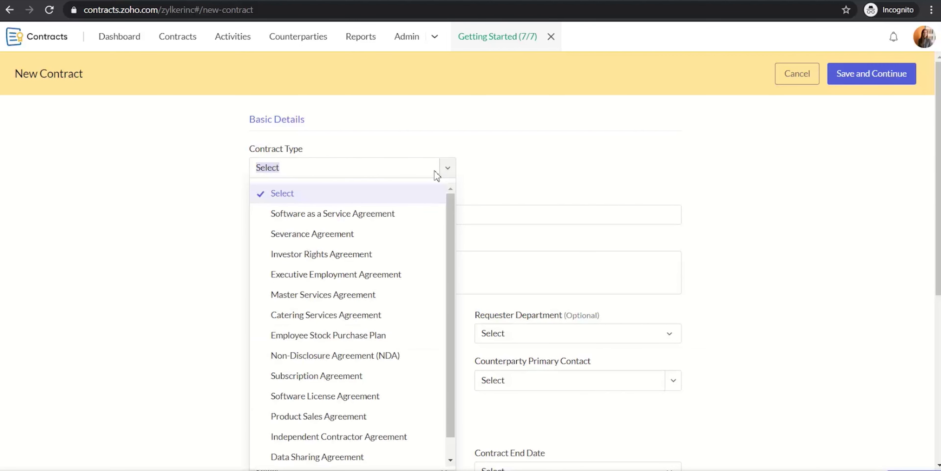
{"action": "left_click", "coordinate": [356, 356]}
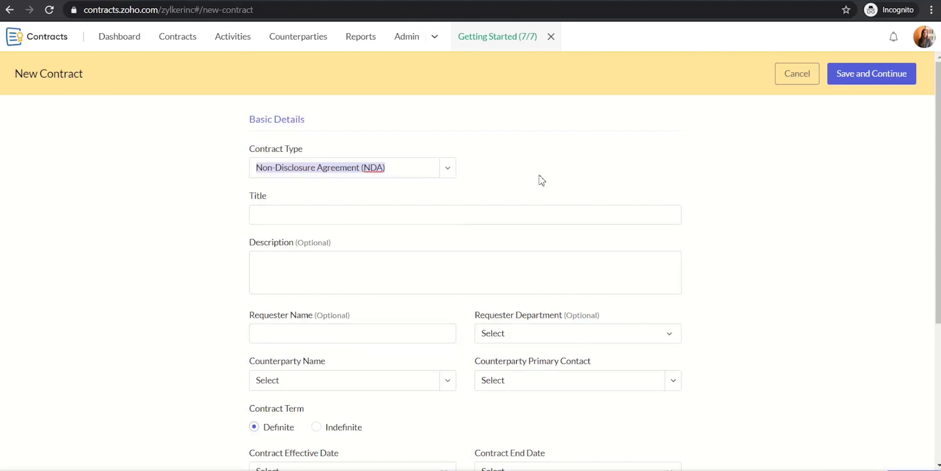
{"action": "left_click", "coordinate": [544, 212]}
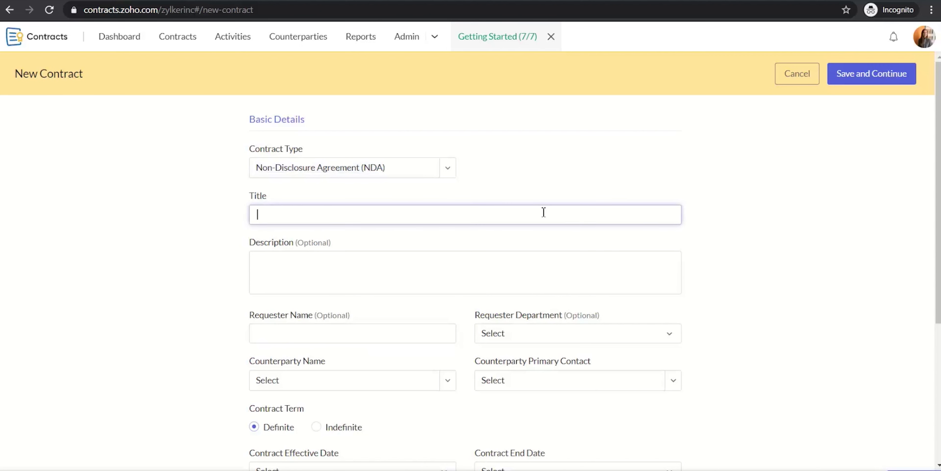
{"action": "type", "text": "Non-Disclosure Agreement"}
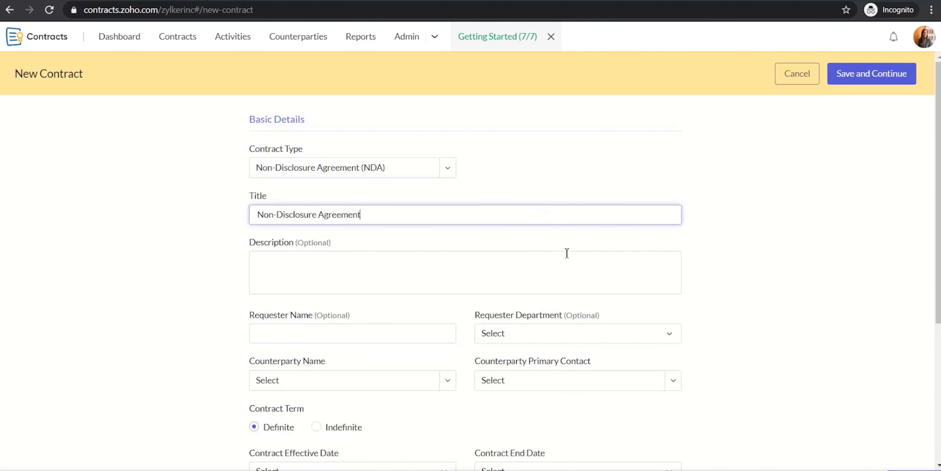
{"action": "scroll", "coordinate": [565, 255], "scroll_direction": "down", "scroll_amount": 2}
Add Alpha Solutions as a new Customer counterparty on the contract.
{"action": "left_click", "coordinate": [451, 288]}
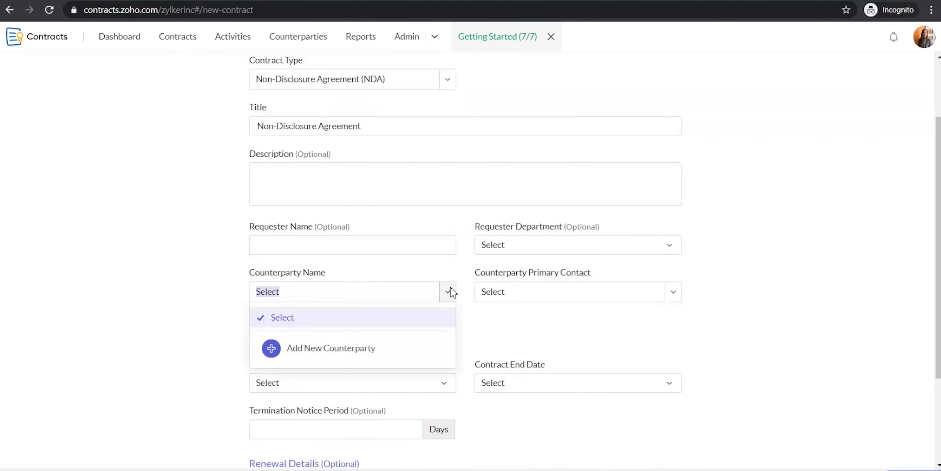
{"action": "left_click", "coordinate": [419, 349]}
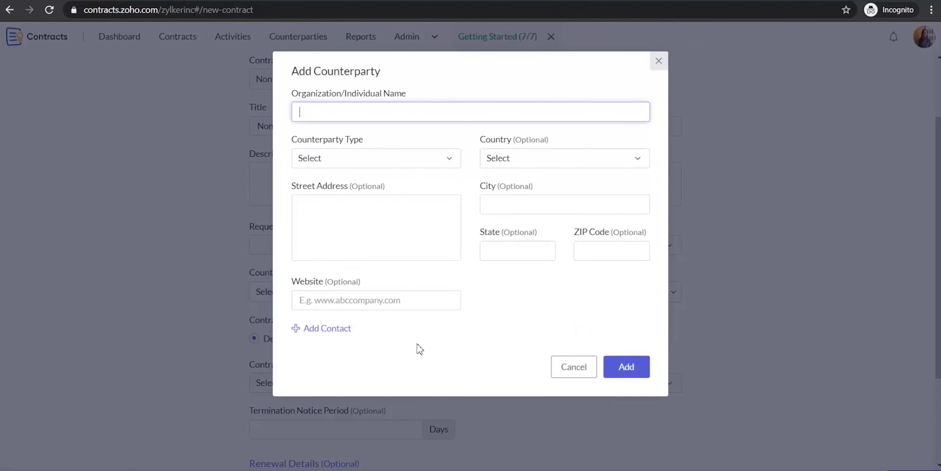
{"action": "type", "text": "Alpha Solutions"}
{"action": "left_click", "coordinate": [420, 165]}
{"action": "left_click", "coordinate": [373, 225]}
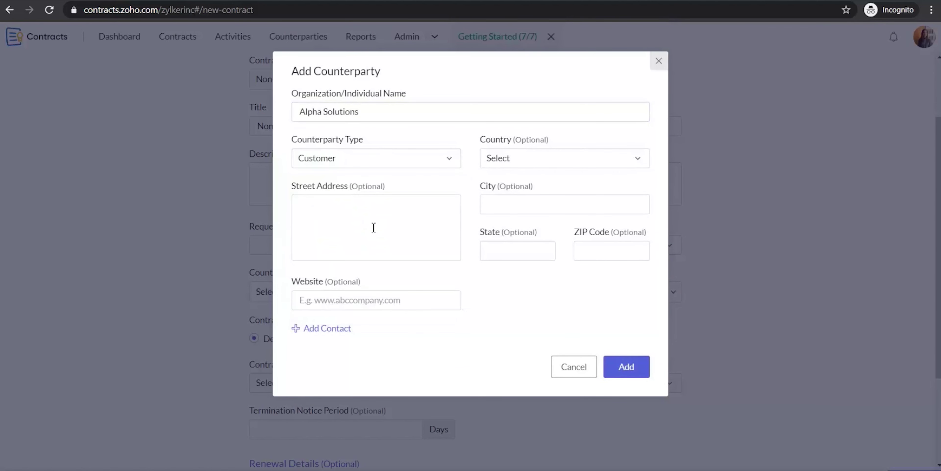
{"action": "left_click", "coordinate": [621, 368]}
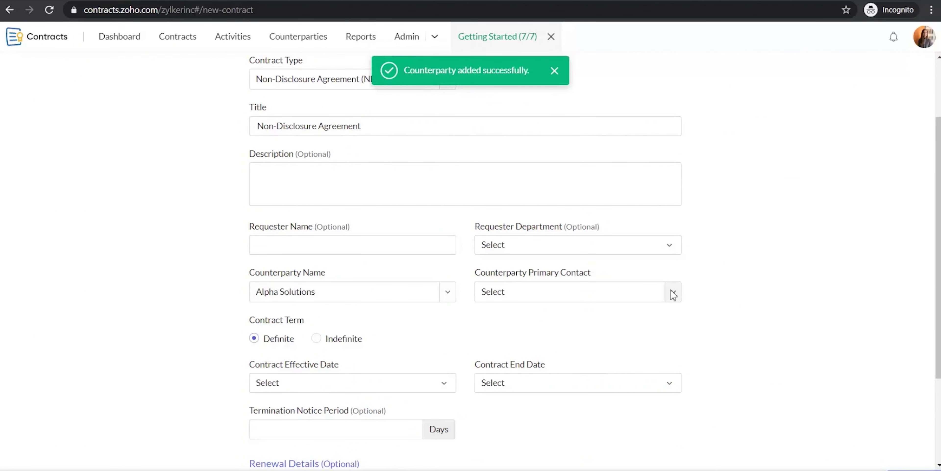
{"action": "left_click", "coordinate": [671, 292]}
Add a new Alpha Solutions primary contact with the contact's full name and e-mail address.
{"action": "left_click", "coordinate": [595, 353]}
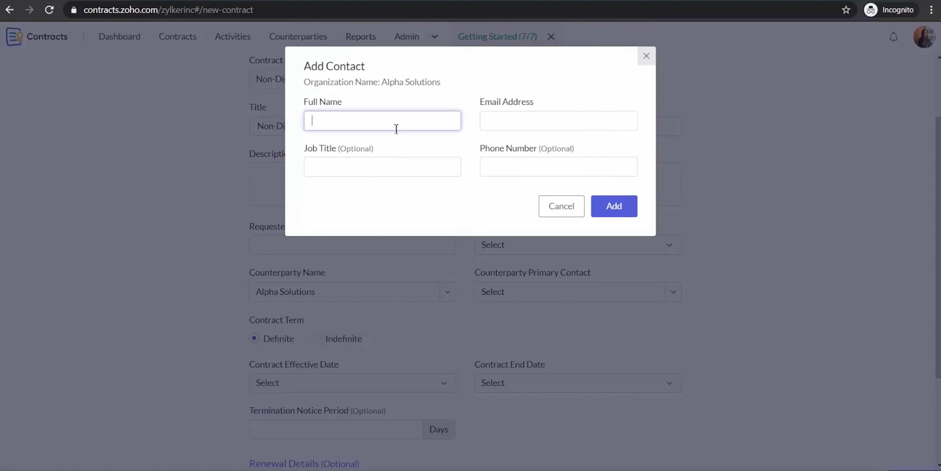
{"action": "left_click", "coordinate": [487, 123]}
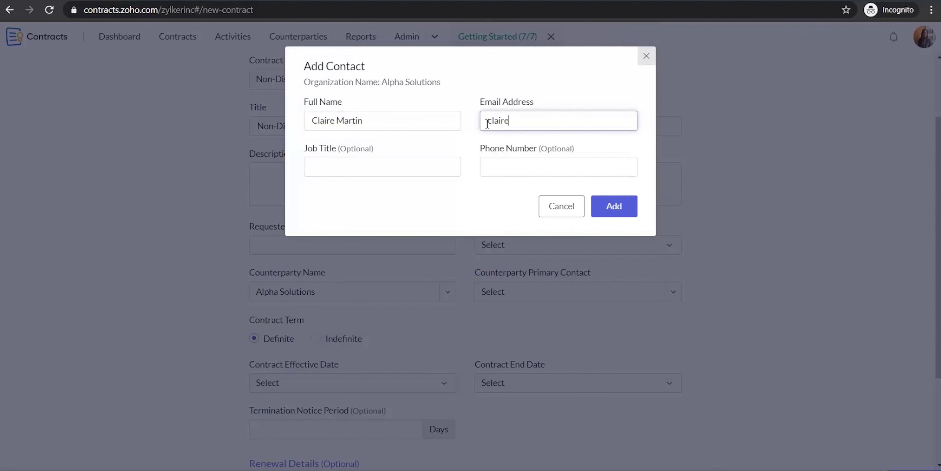
{"action": "left_click", "coordinate": [607, 207]}
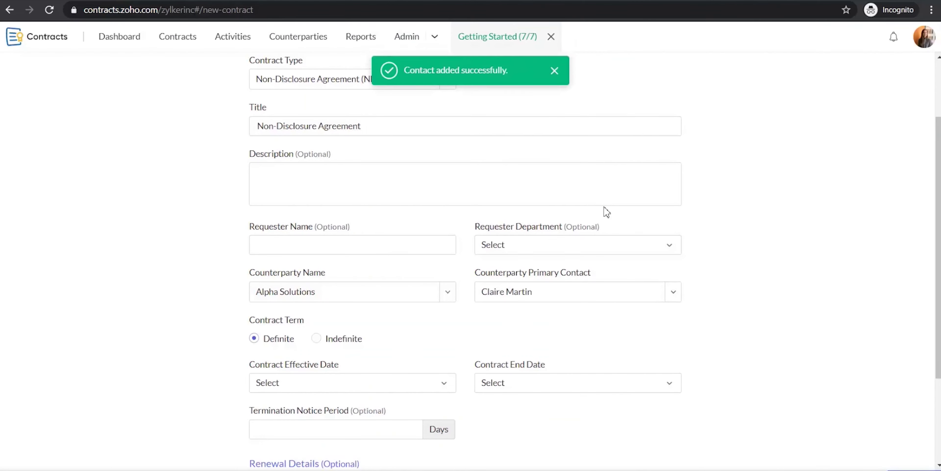
{"action": "scroll", "coordinate": [756, 231], "scroll_direction": "down", "scroll_amount": 1}
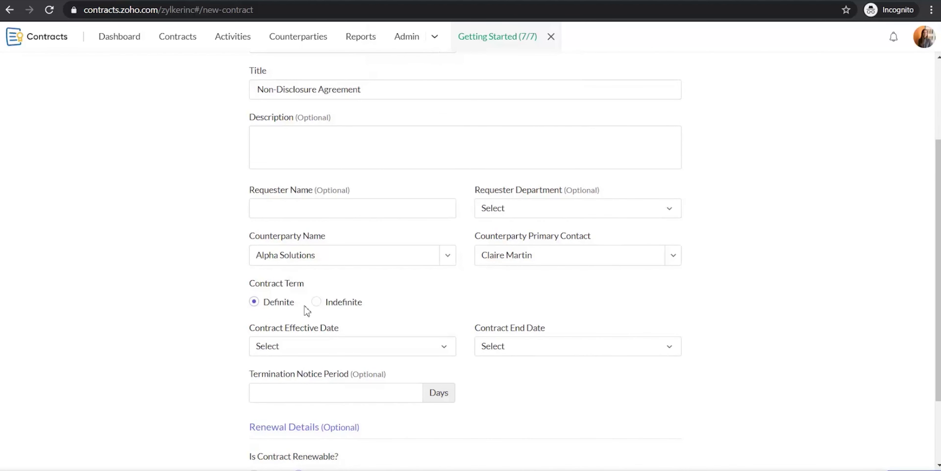
Set an Indefinite contract term effective on the specific date 30 July 2020.
{"action": "left_click", "coordinate": [318, 302]}
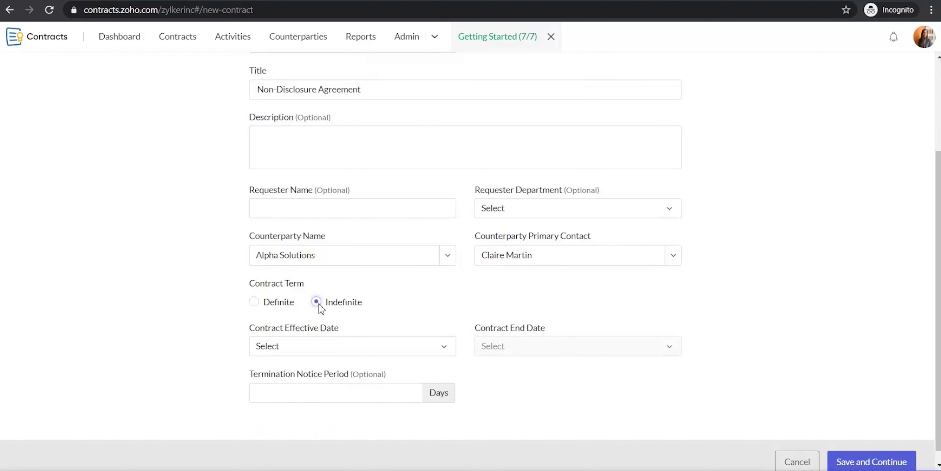
{"action": "left_click", "coordinate": [442, 335]}
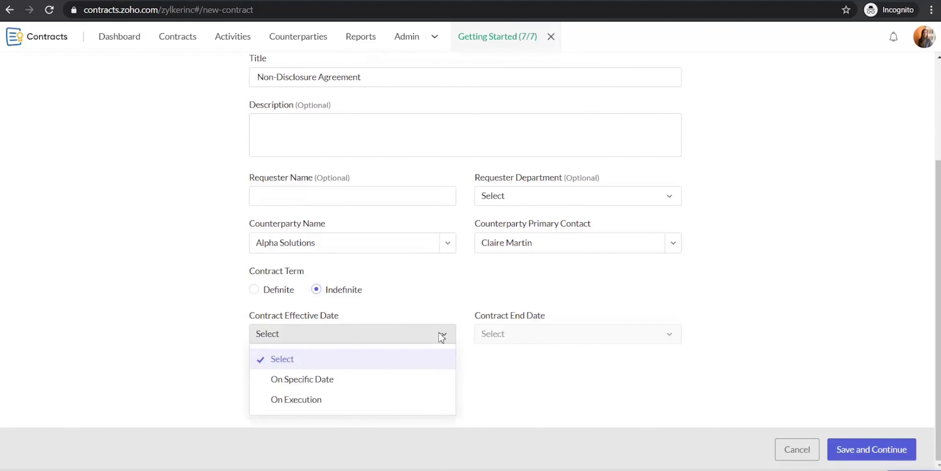
{"action": "left_click", "coordinate": [351, 405]}
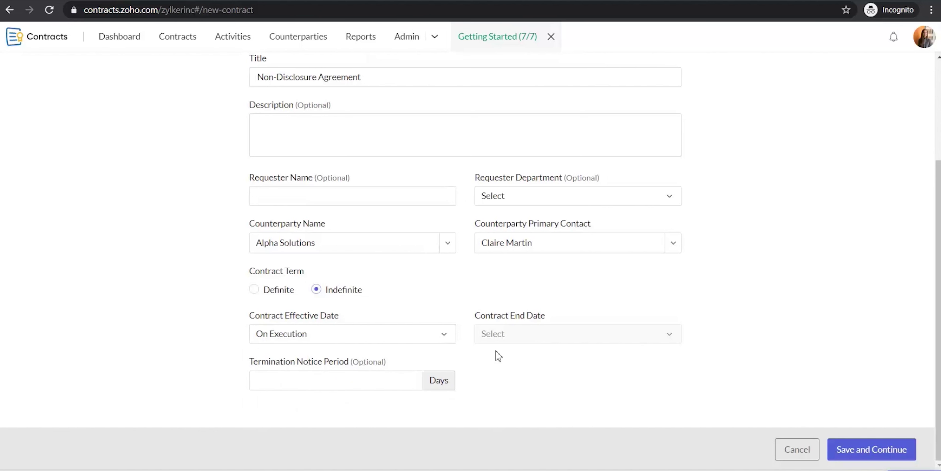
{"action": "left_click", "coordinate": [437, 339]}
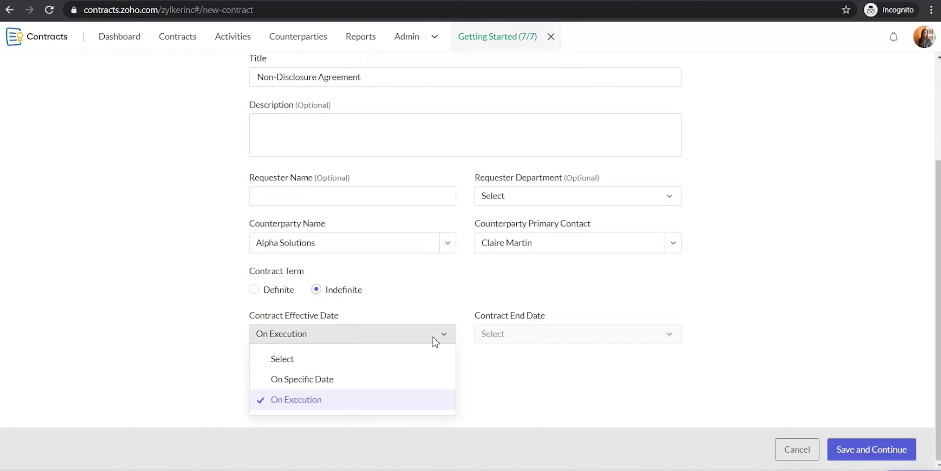
{"action": "left_click", "coordinate": [394, 379]}
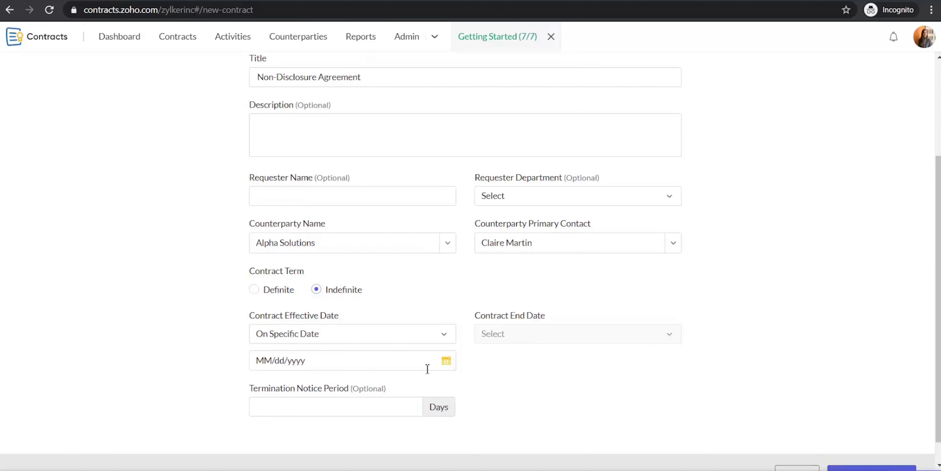
{"action": "left_click", "coordinate": [440, 365]}
{"action": "left_click", "coordinate": [365, 330]}
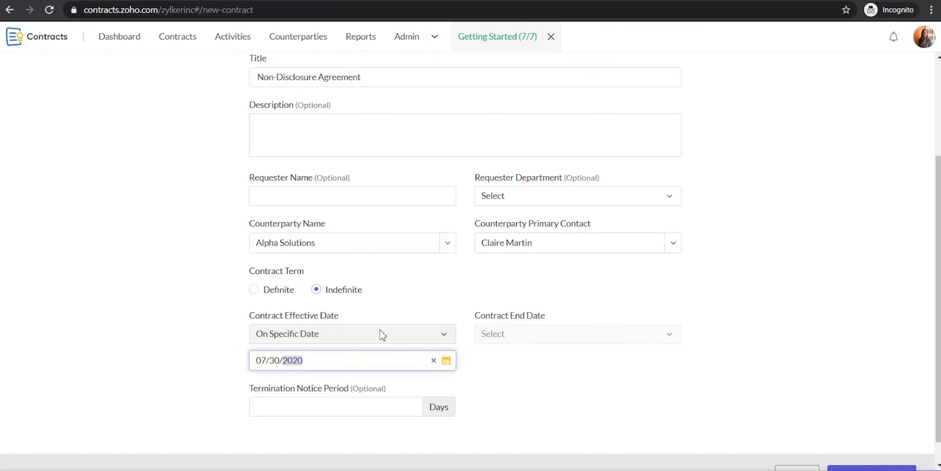
{"action": "left_click", "coordinate": [425, 309]}
{"action": "scroll", "coordinate": [689, 292], "scroll_direction": "up", "scroll_amount": 3}
{"action": "scroll", "coordinate": [690, 294], "scroll_direction": "up", "scroll_amount": 1}
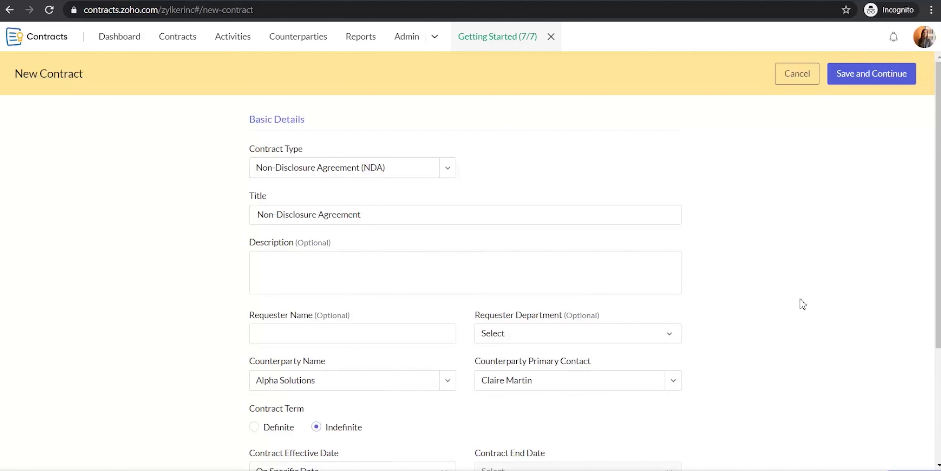
{"action": "scroll", "coordinate": [798, 303], "scroll_direction": "down", "scroll_amount": 4}
Save the contract details and dismiss the Sidebar tip in Writer.
{"action": "left_click", "coordinate": [866, 447]}
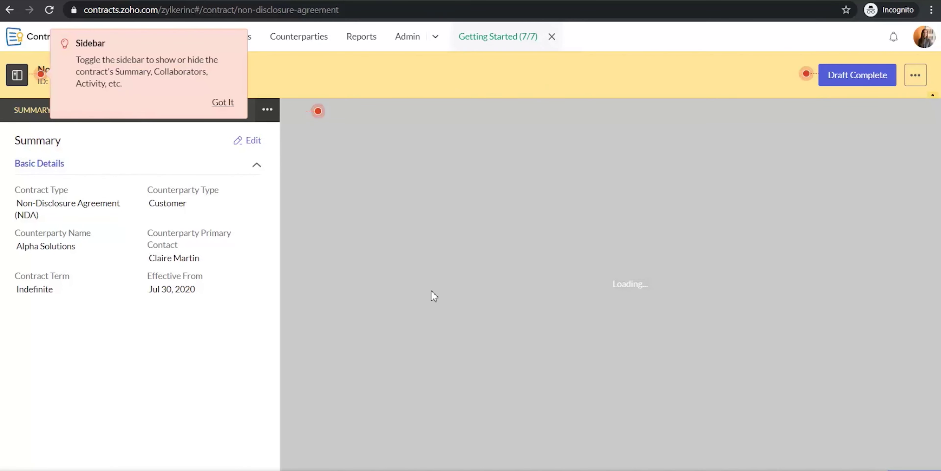
{"action": "left_click", "coordinate": [229, 104]}
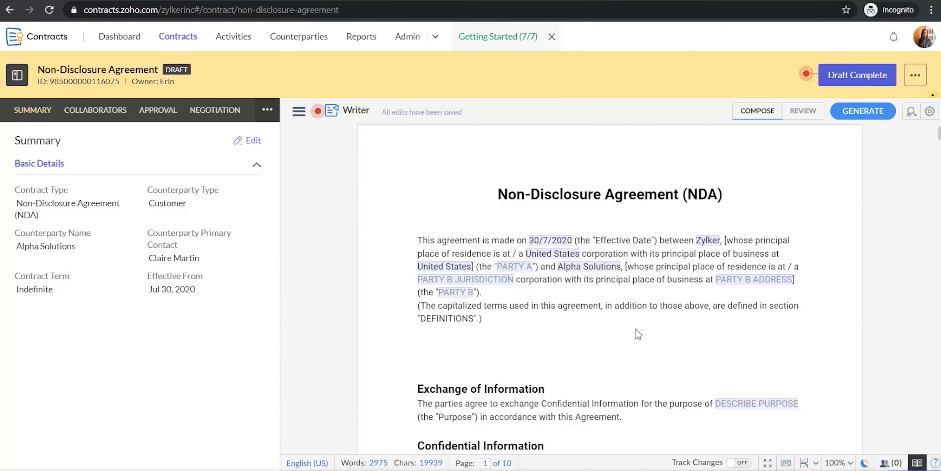
{"action": "scroll", "coordinate": [621, 318], "scroll_direction": "down", "scroll_amount": 8}
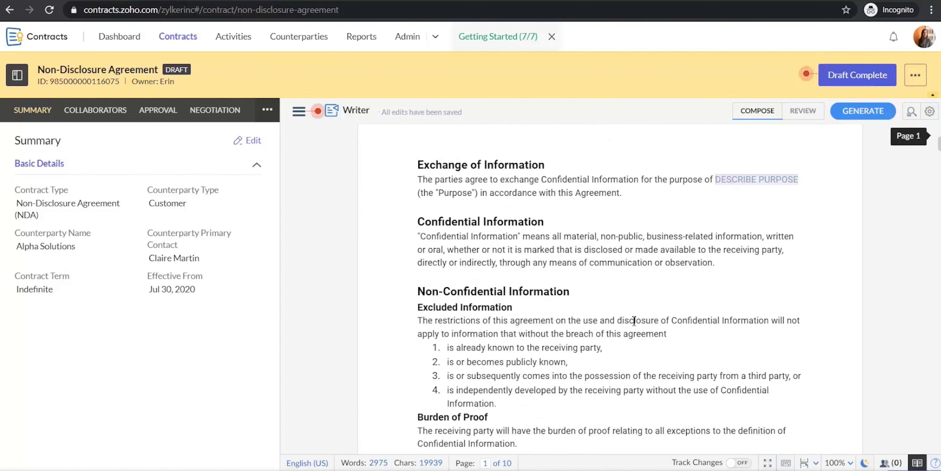
{"action": "scroll", "coordinate": [634, 324], "scroll_direction": "down", "scroll_amount": 1}
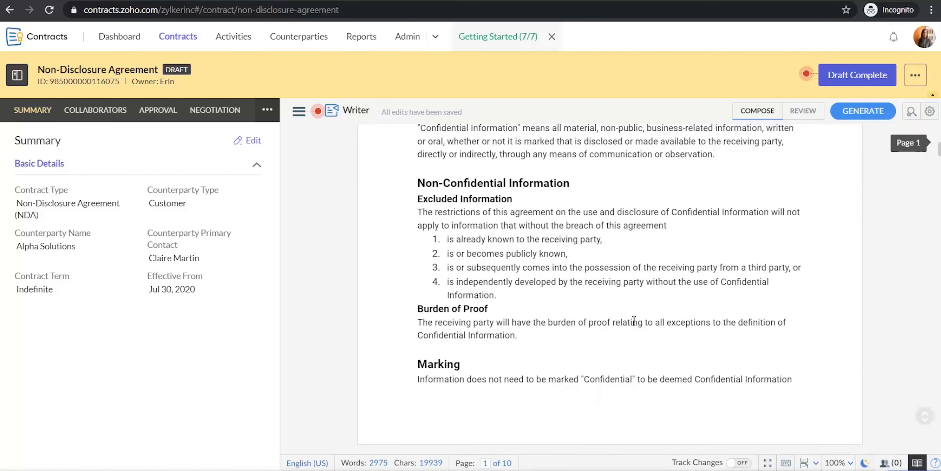